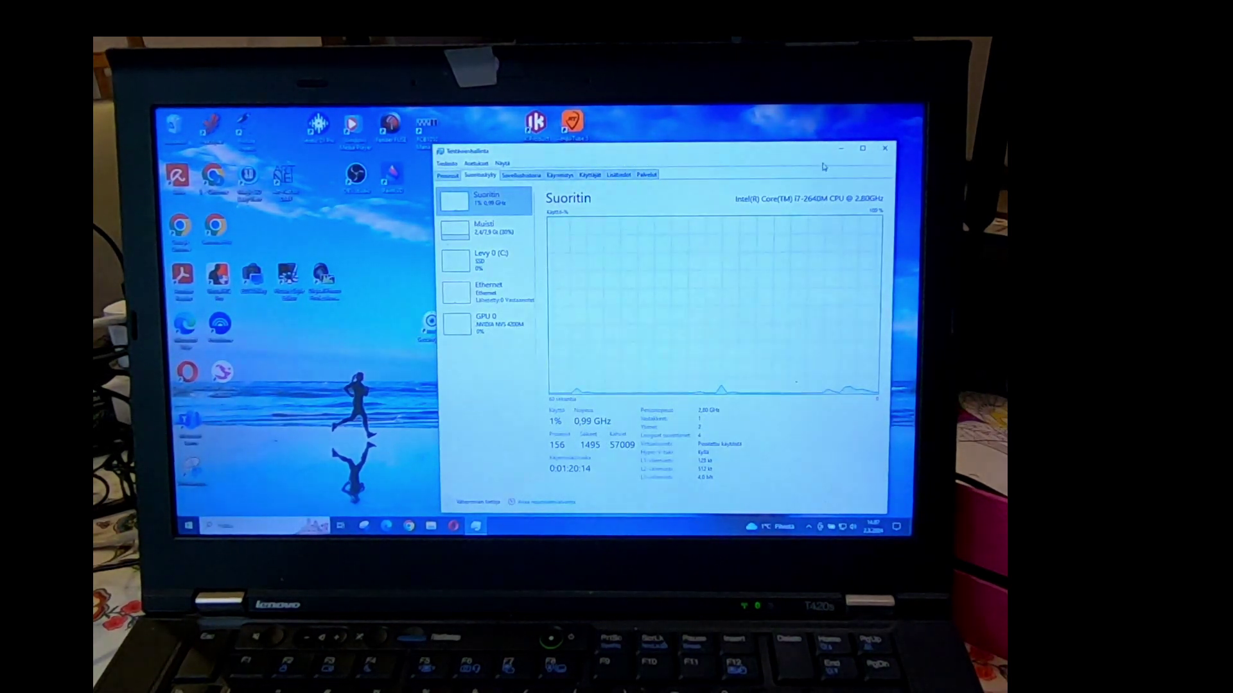
Close the Task Manager performance monitor window with Alt+F4
key("alt+F4")
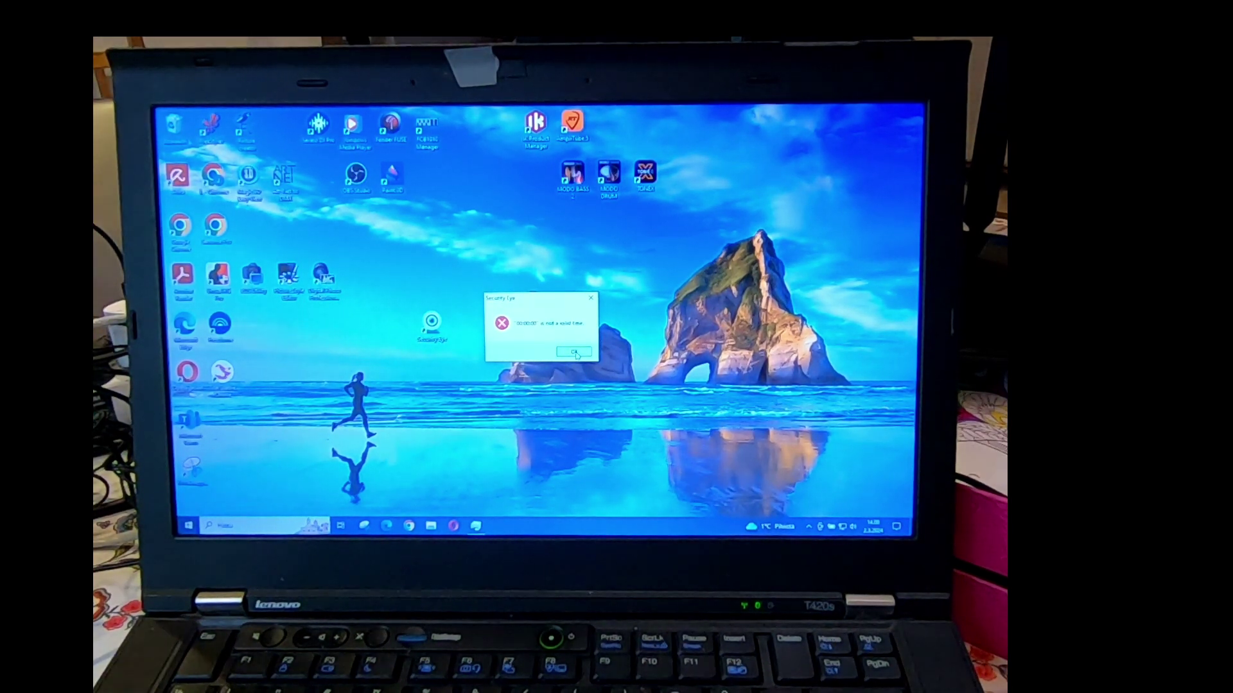
Acknowledge the Security Eye startup error dialog with OK
left_click(576, 353)
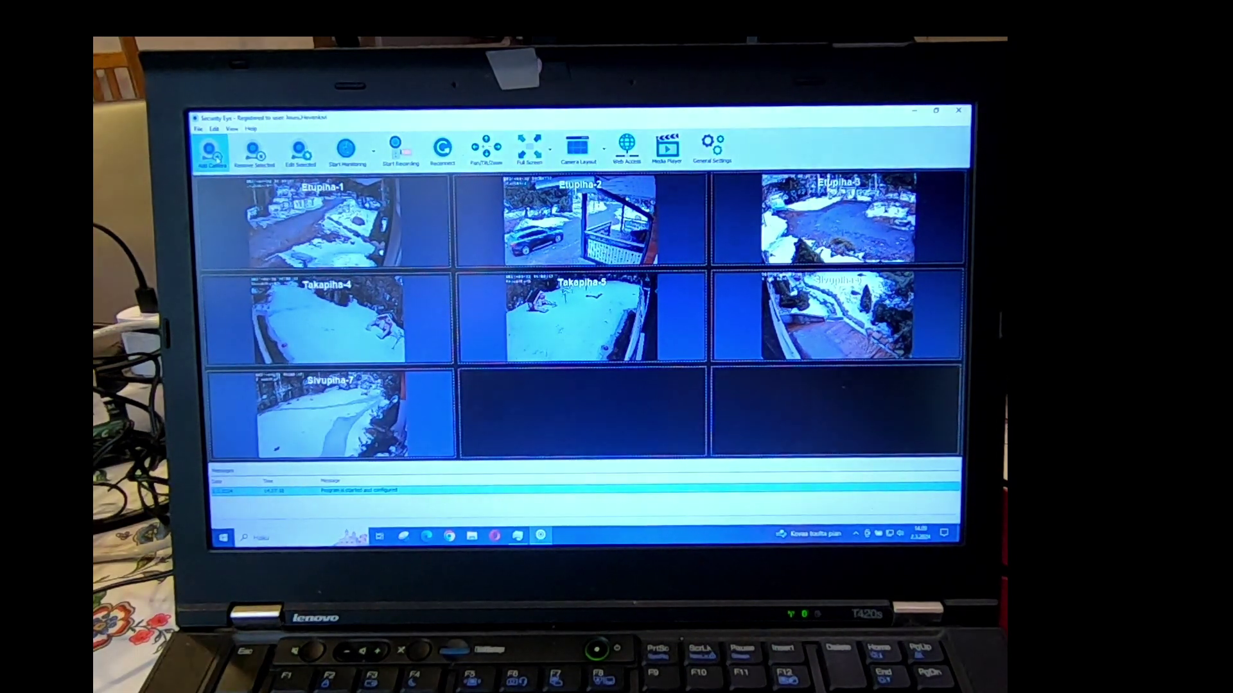
Add a network IP camera by searching for working cameras and picking 192.168.1.221
left_click(214, 154)
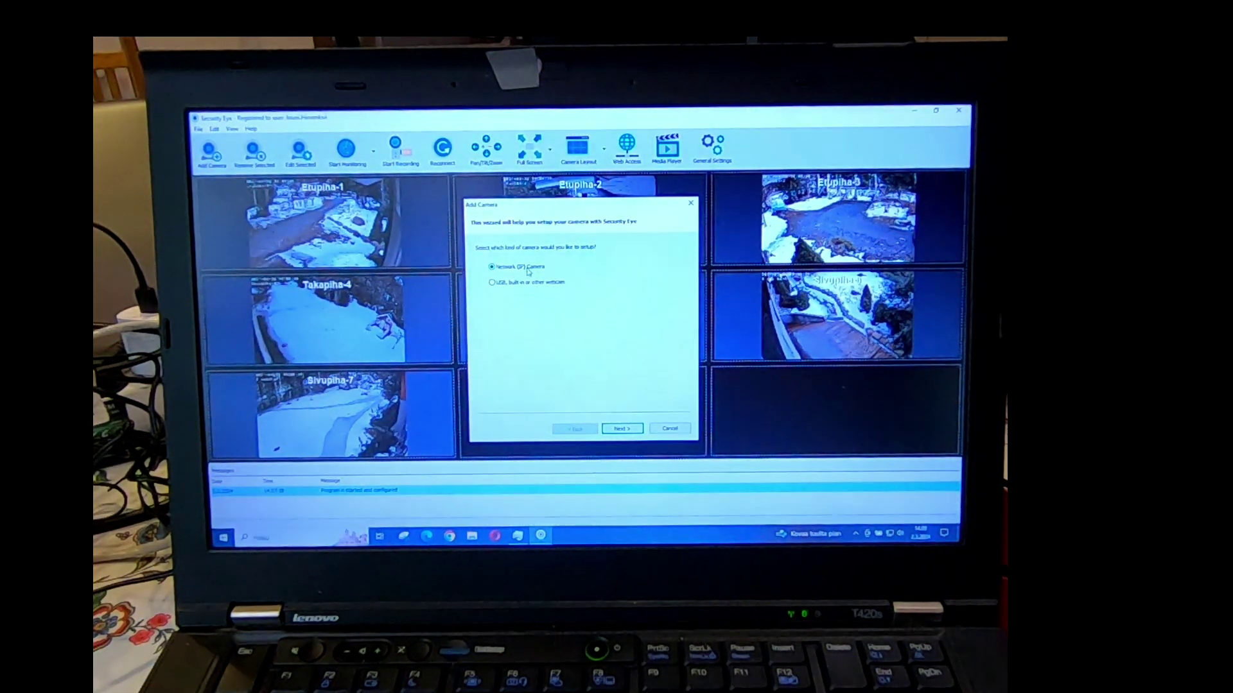
left_click(621, 427)
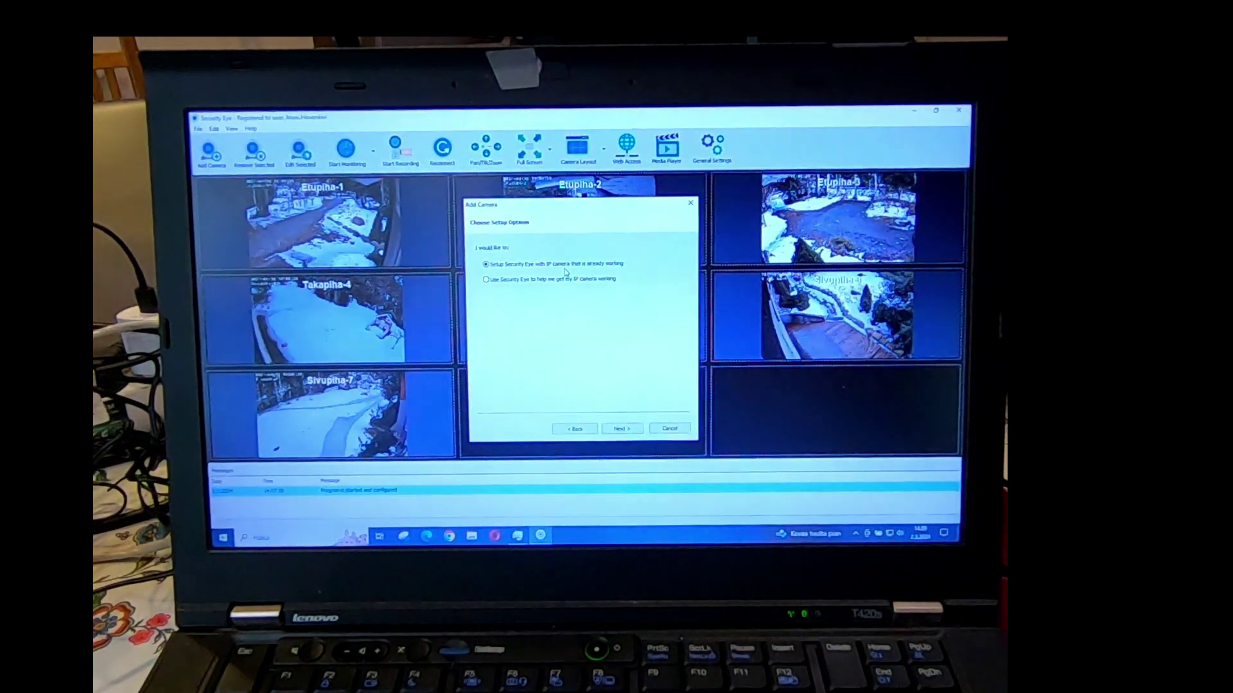
left_click(626, 432)
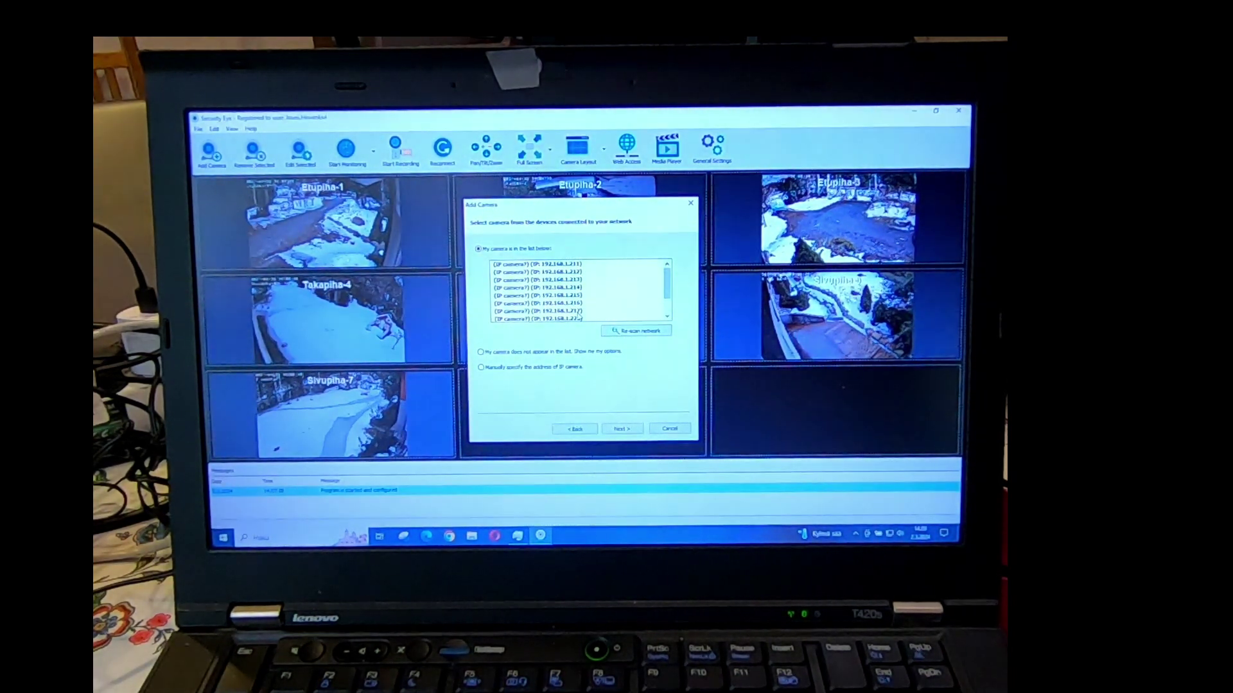
left_click_drag(669, 282, 669, 303)
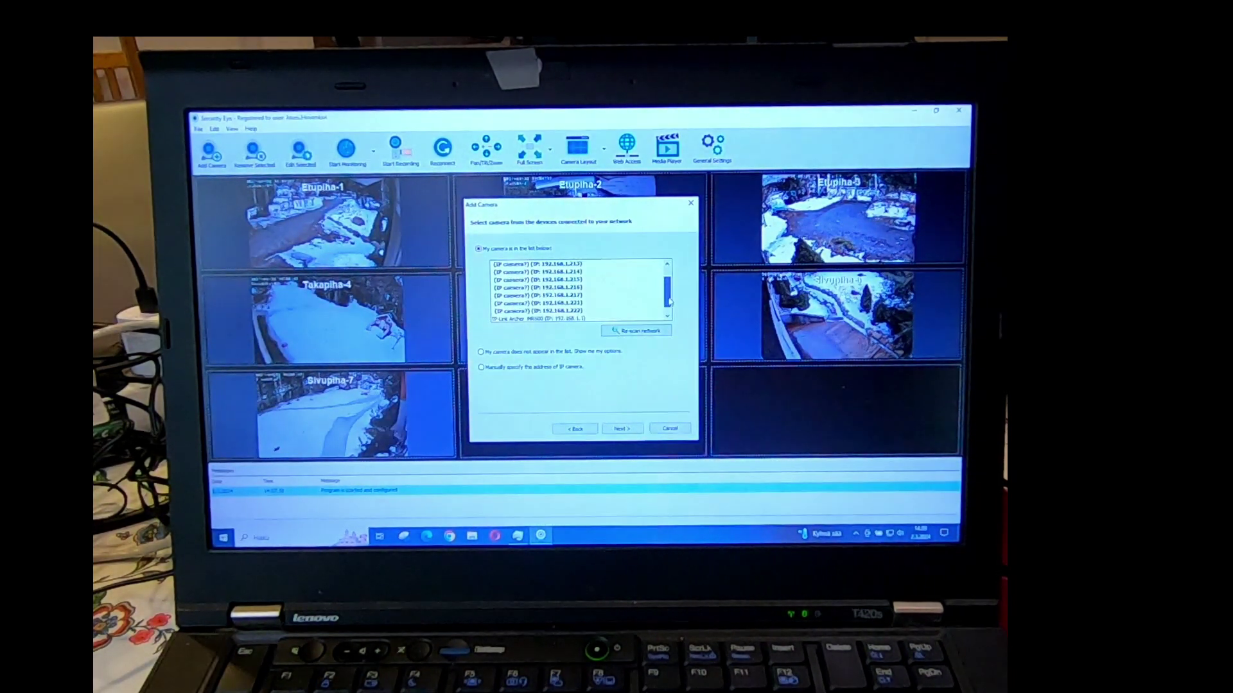
scroll(669, 299, "down", 1)
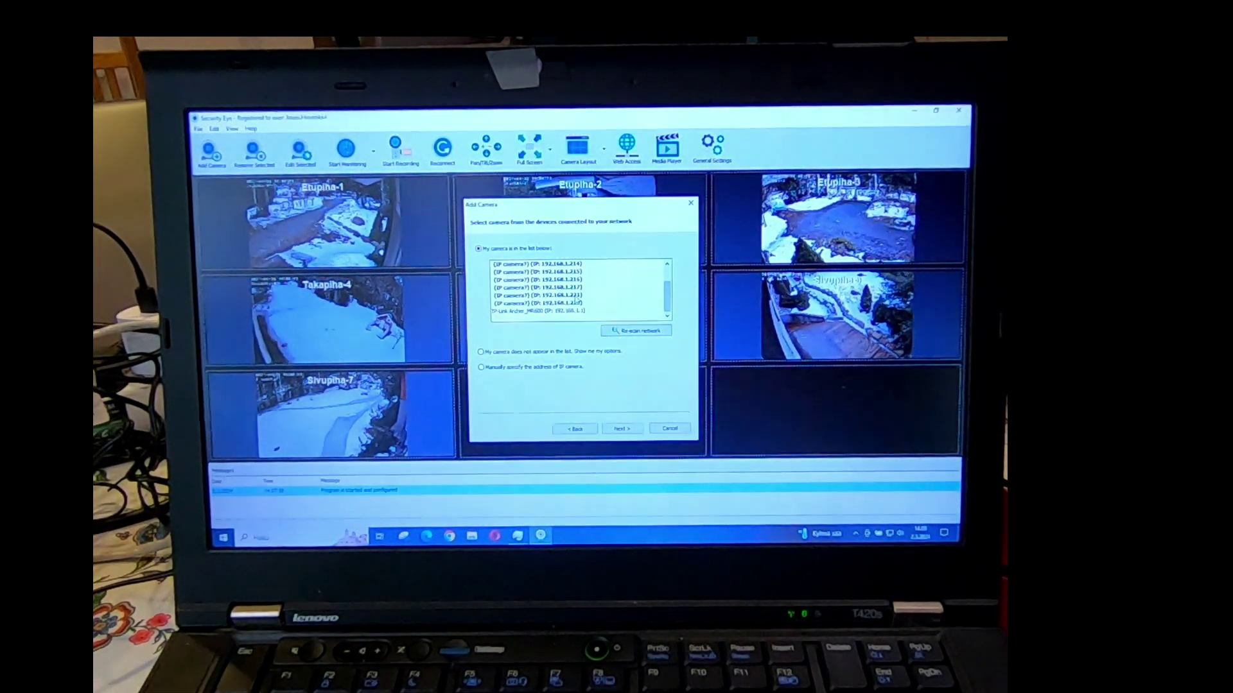
left_click(570, 296)
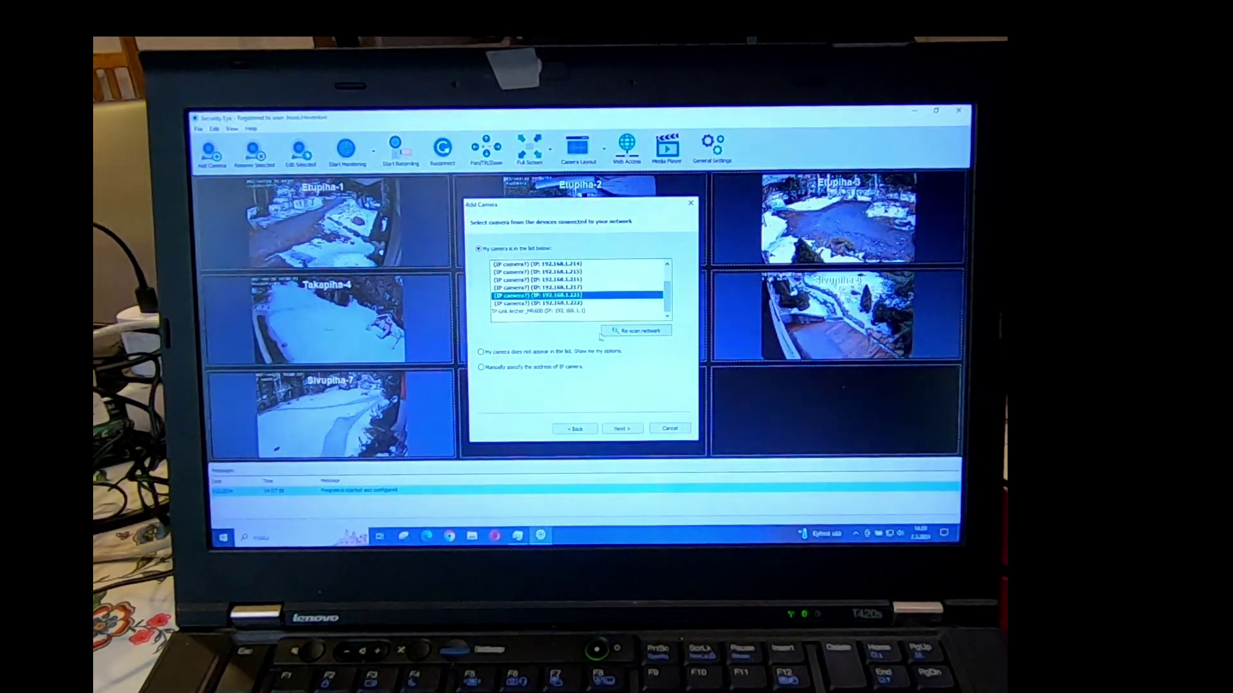
Enable 'IP Camera requires authentication' and advance to the connection test
left_click(623, 430)
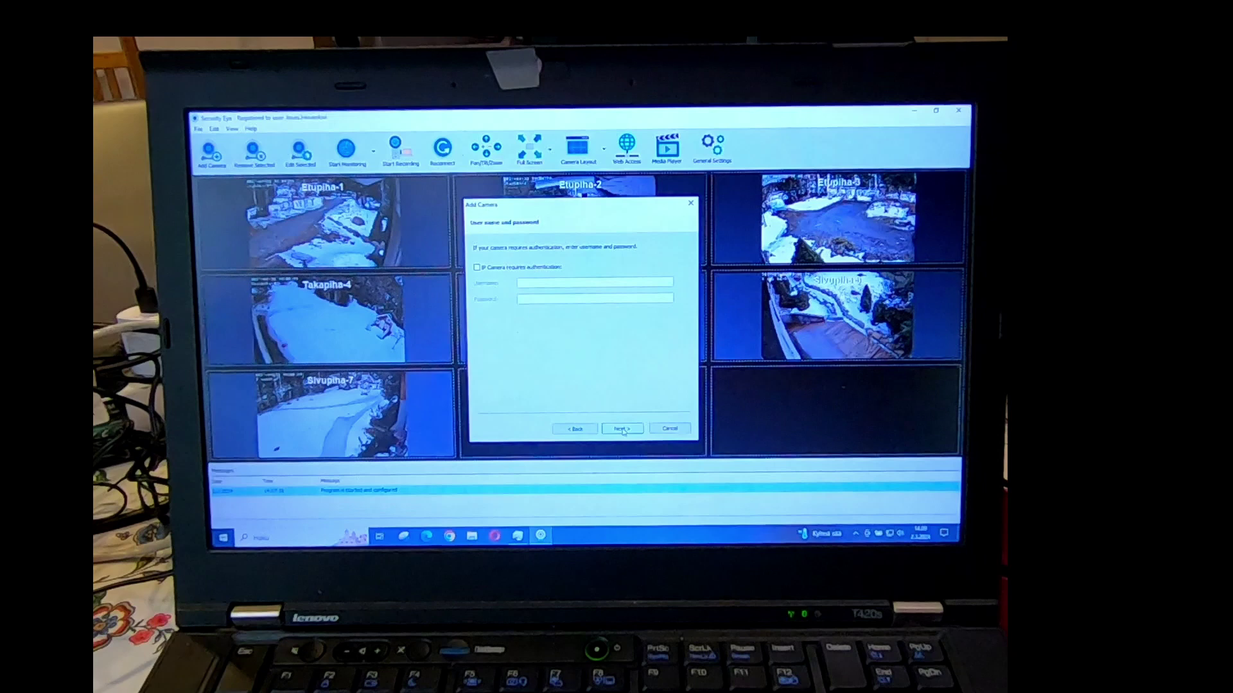
left_click(477, 269)
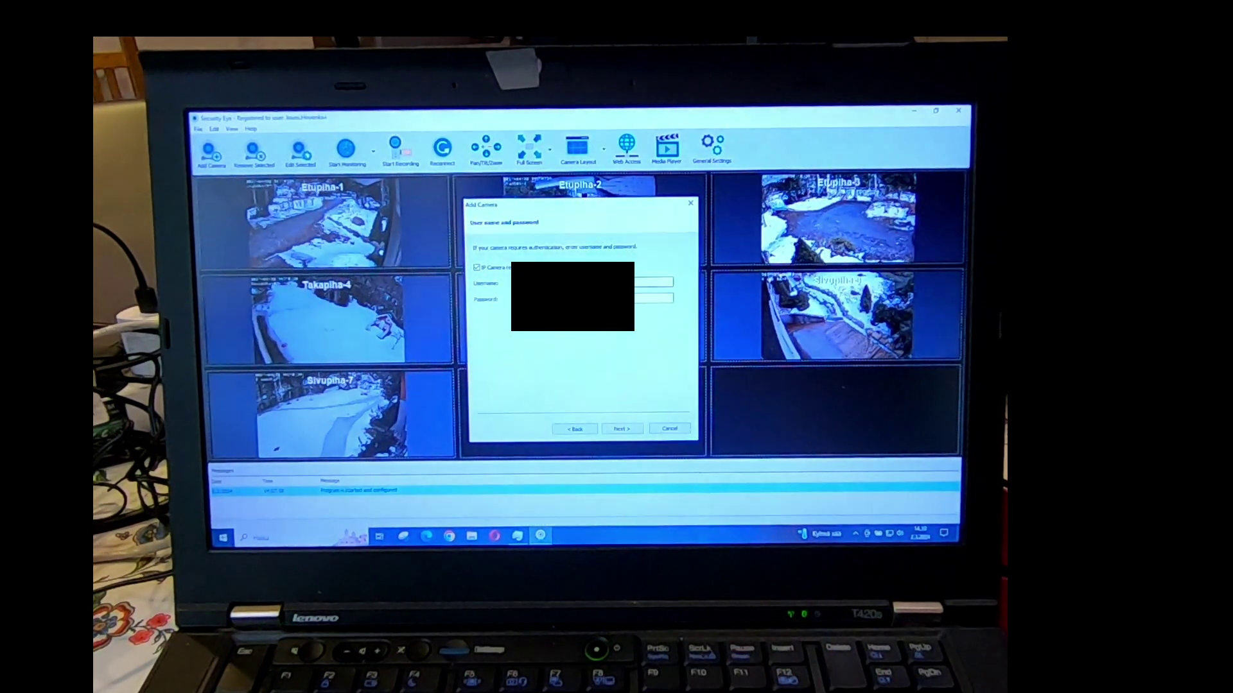
left_click(621, 429)
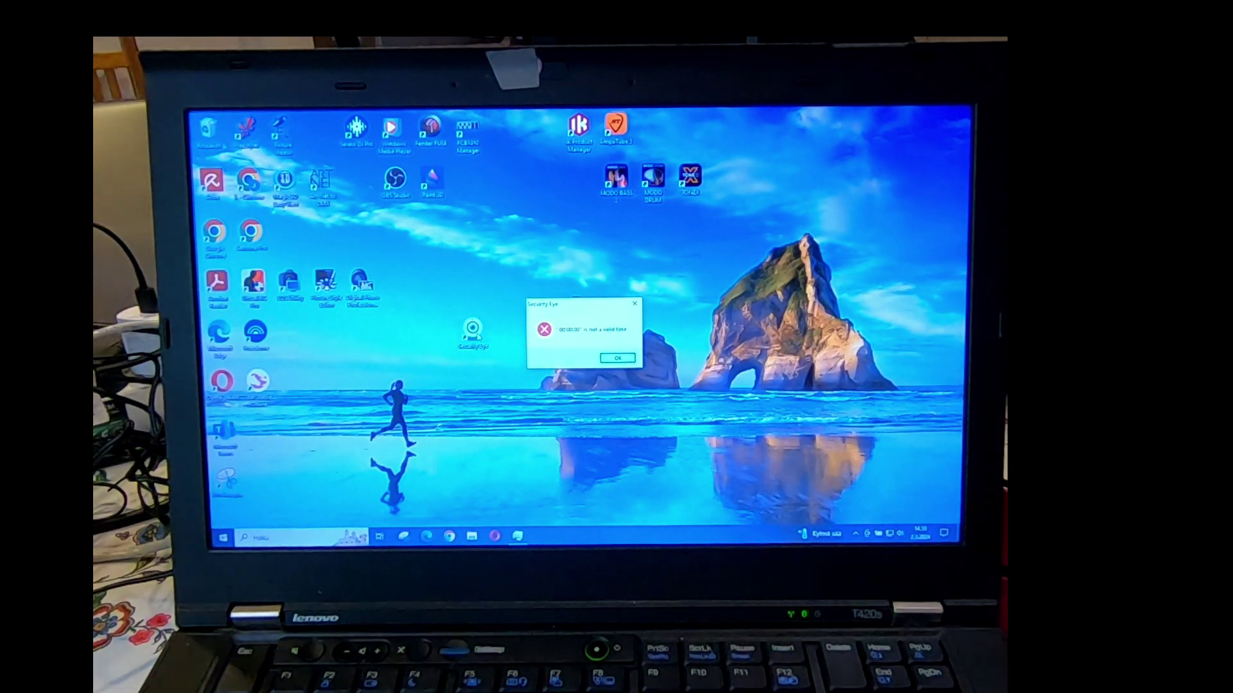
Acknowledge the invalid-time error so Security Eye reopens with its seven camera feeds
left_click(617, 359)
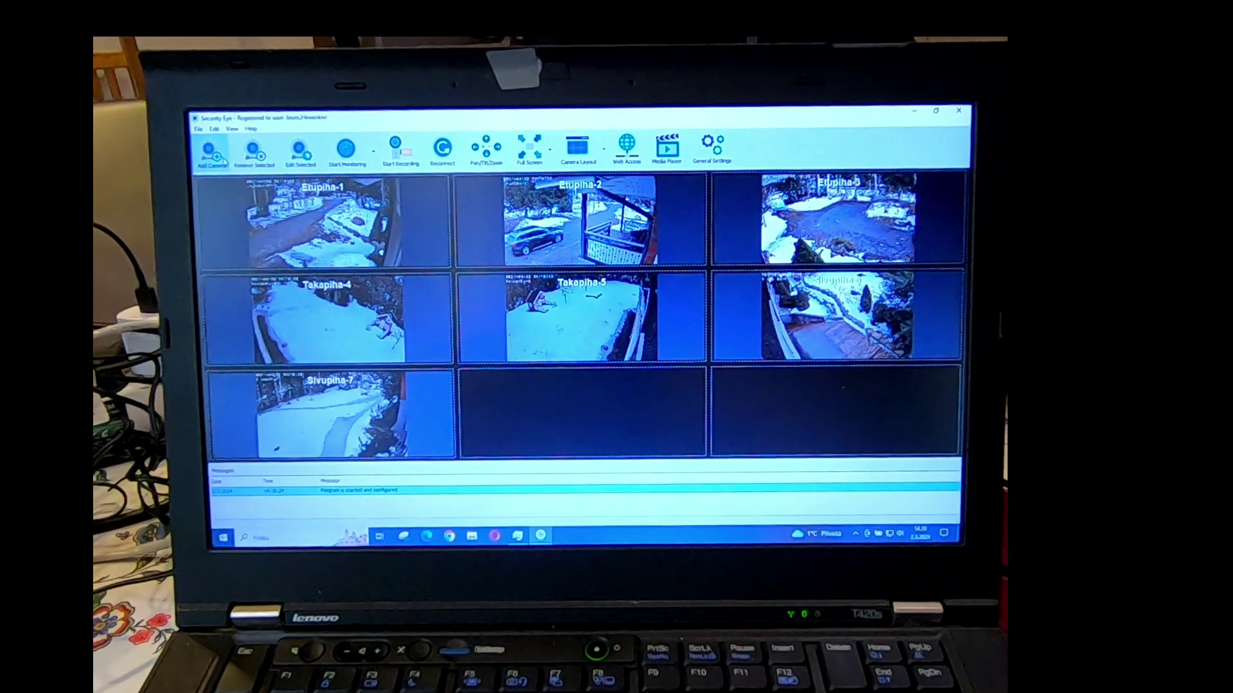
Restart the Add Camera wizard for a network IP camera and search the network again
left_click(228, 161)
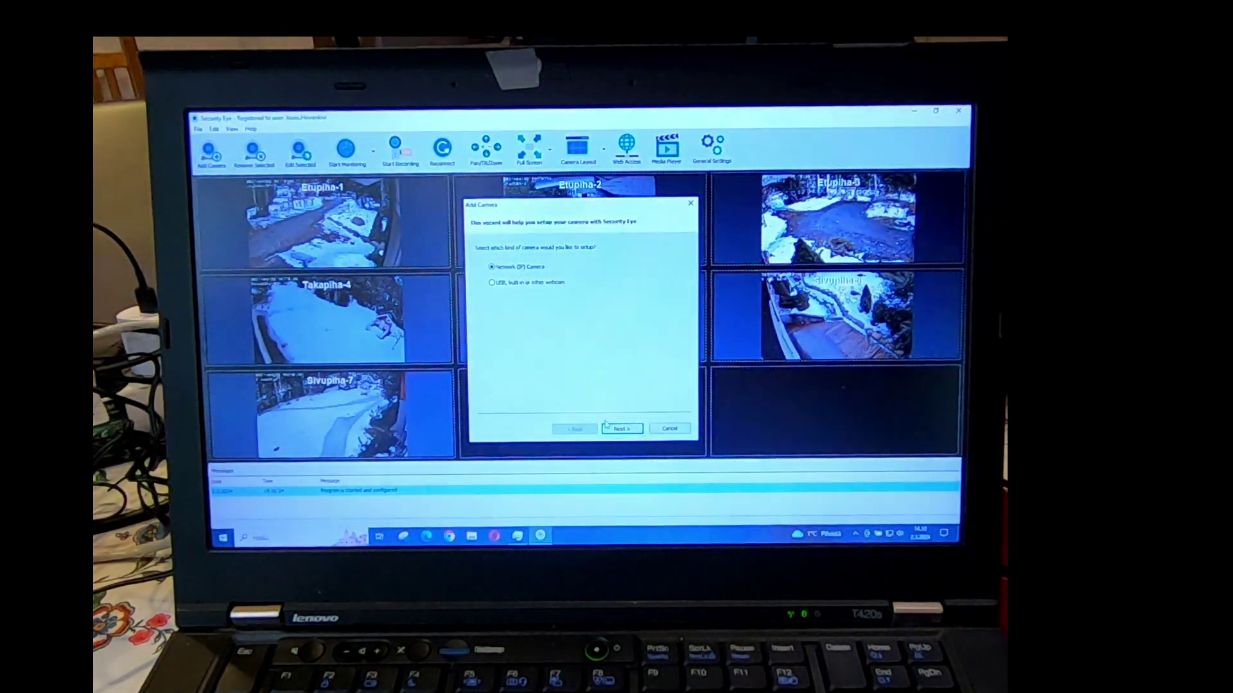
left_click(622, 429)
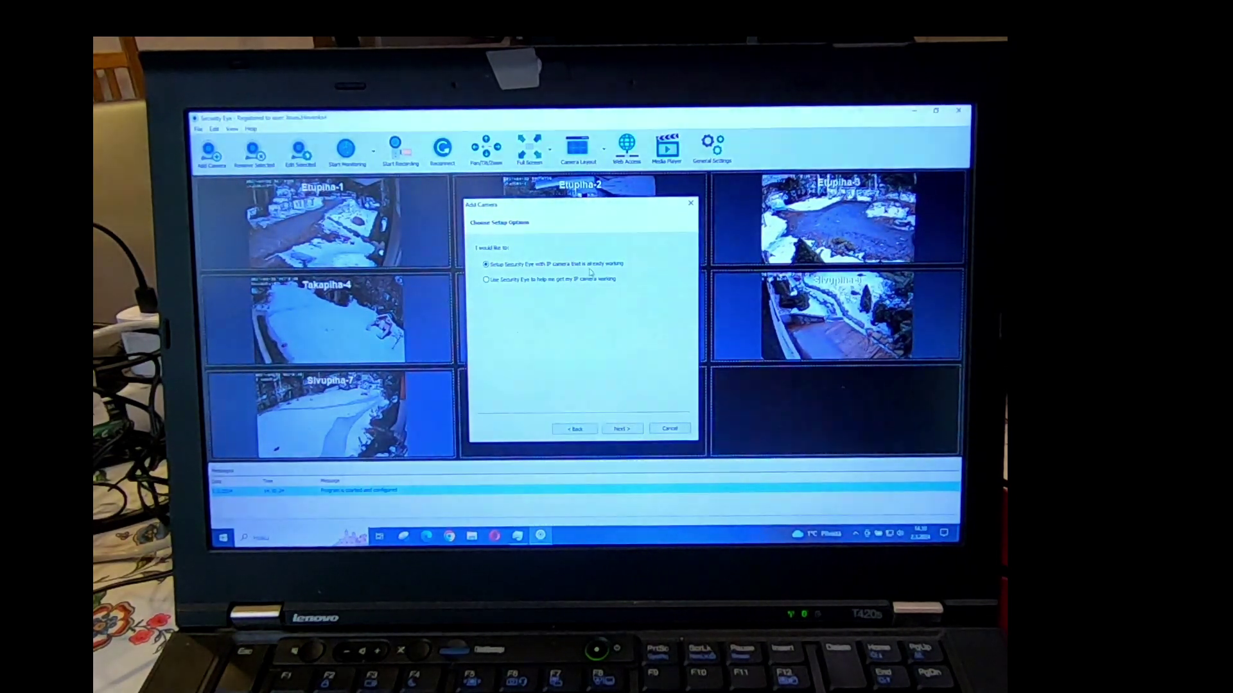
left_click(622, 430)
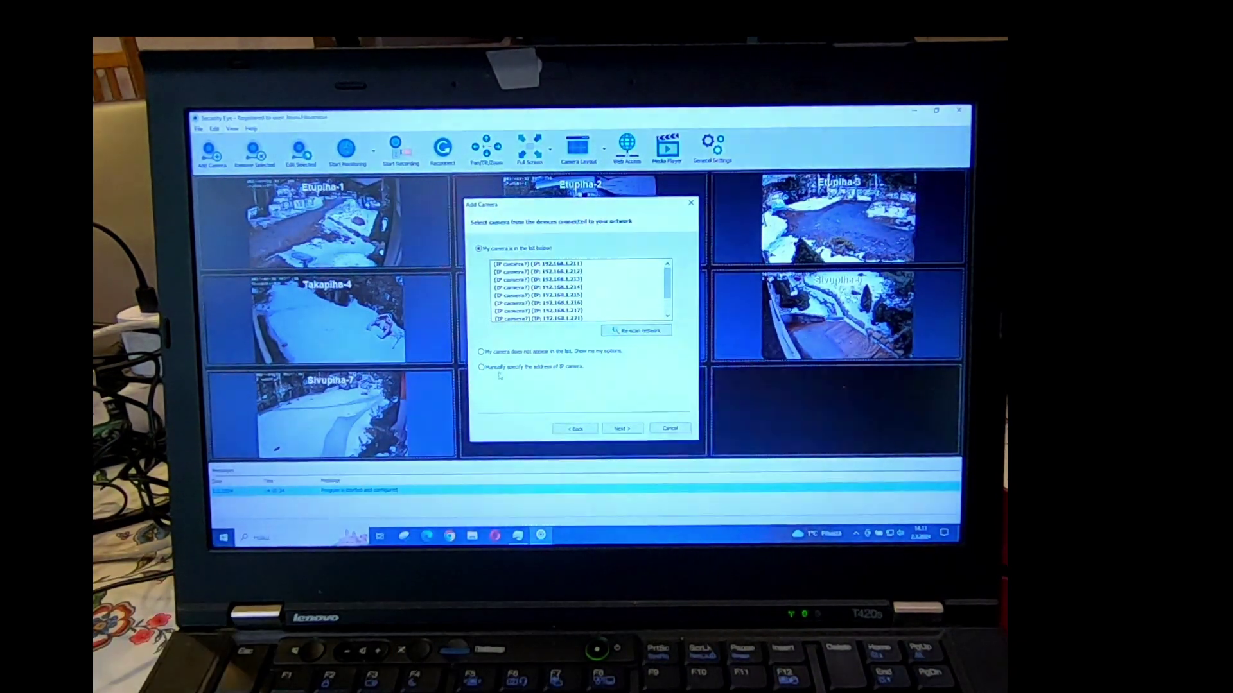
Enter the stream path directly as onvif://192.168.1.221:2020 and proceed to login settings
left_click(624, 429)
left_click(483, 330)
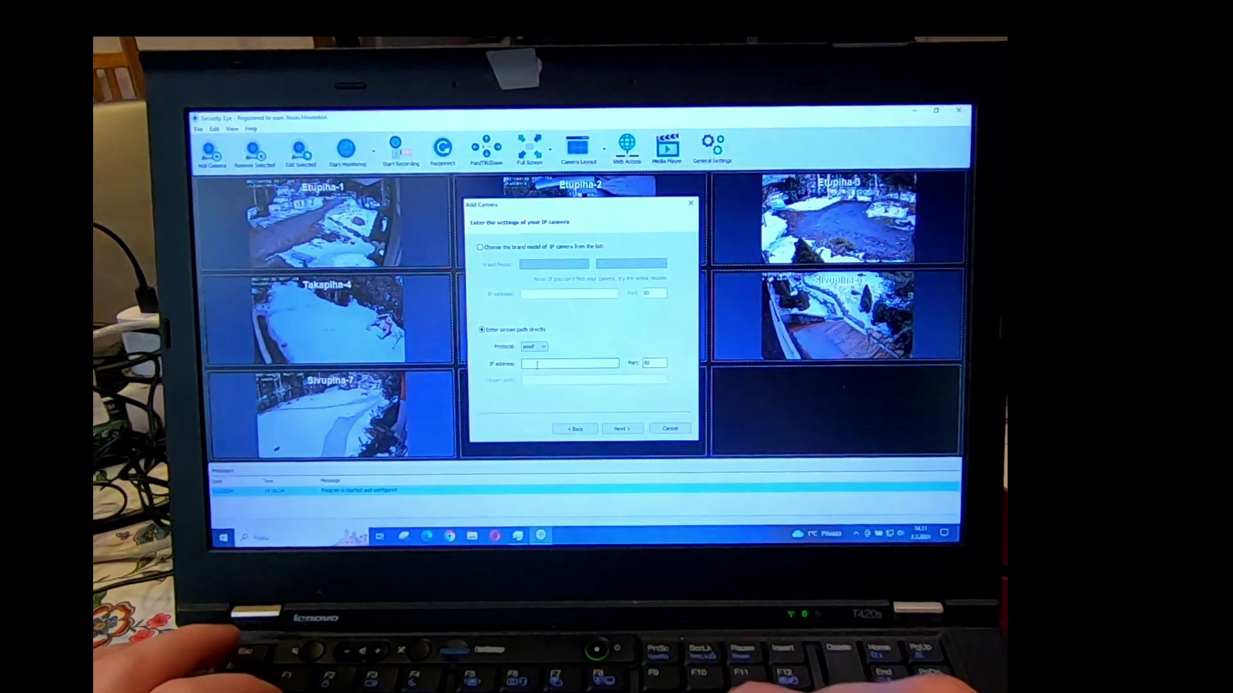
type("192.")
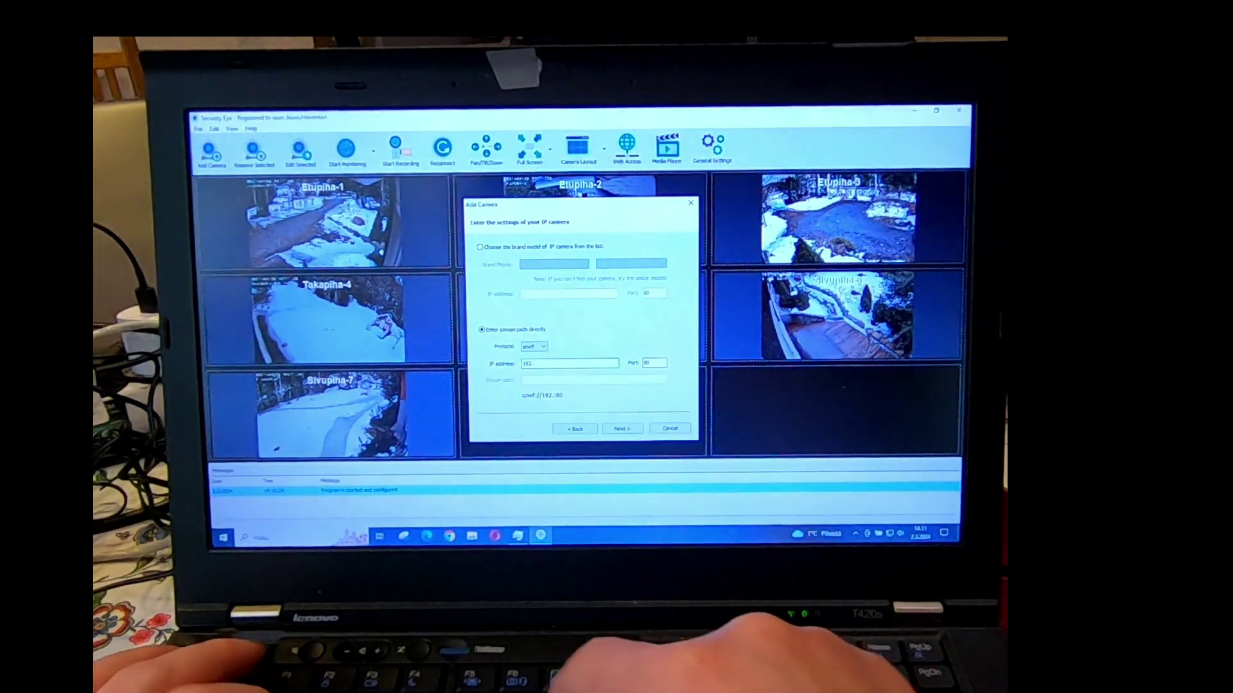
type("168.1")
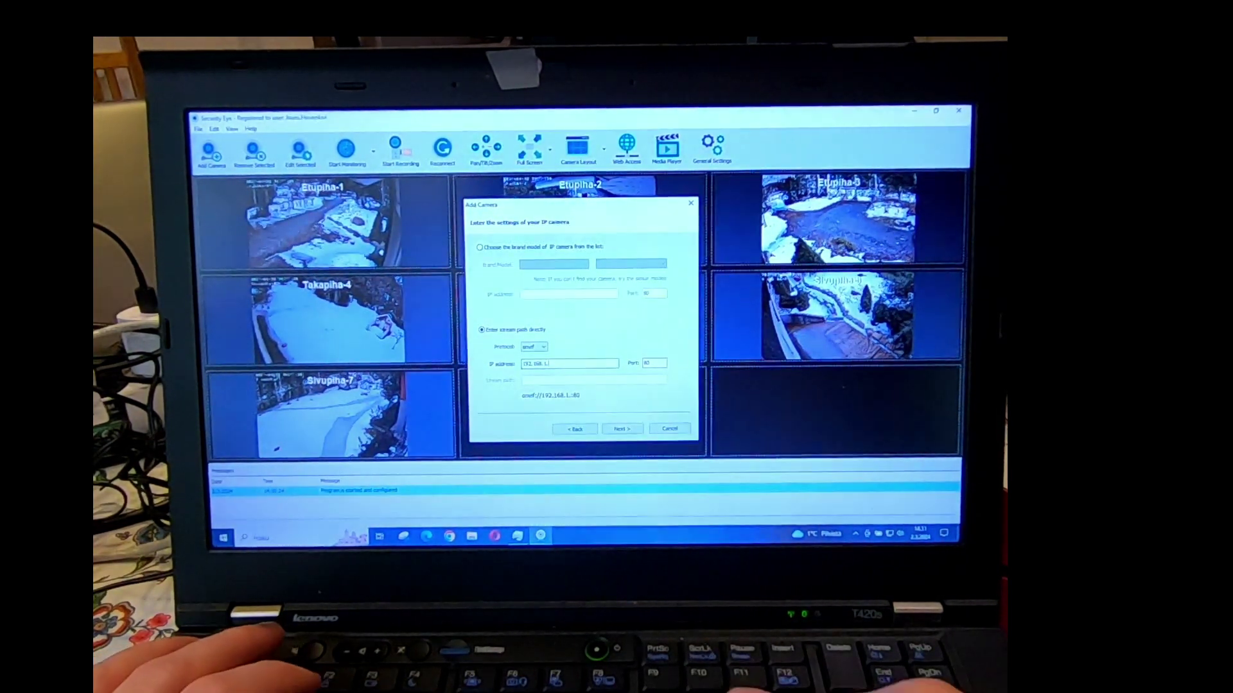
type(".221")
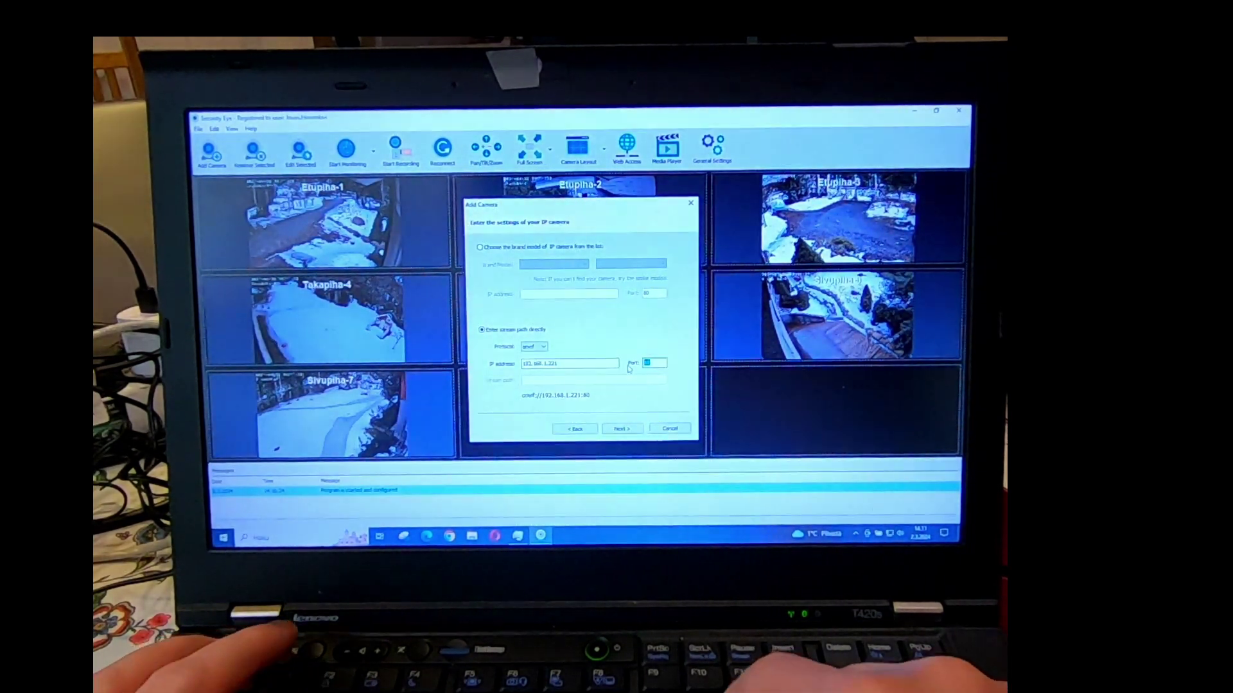
type("2020")
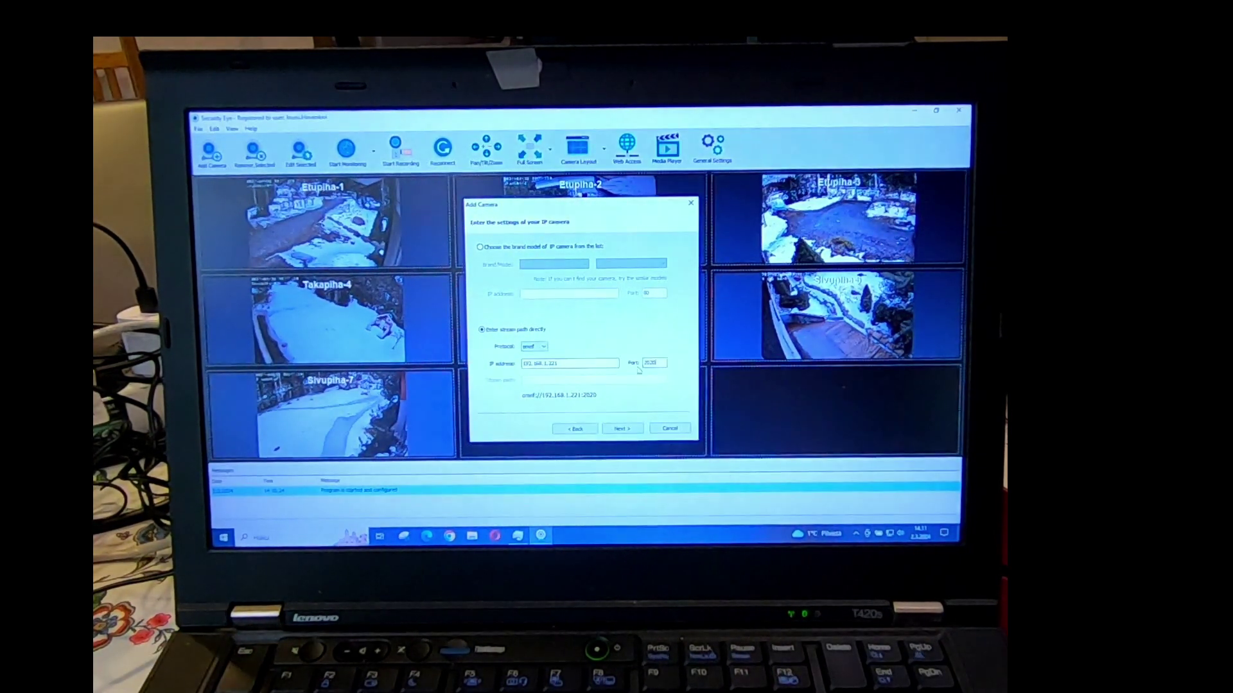
left_click(622, 429)
Turn on camera authentication with credentials and advance to the connection-test page
left_click(477, 269)
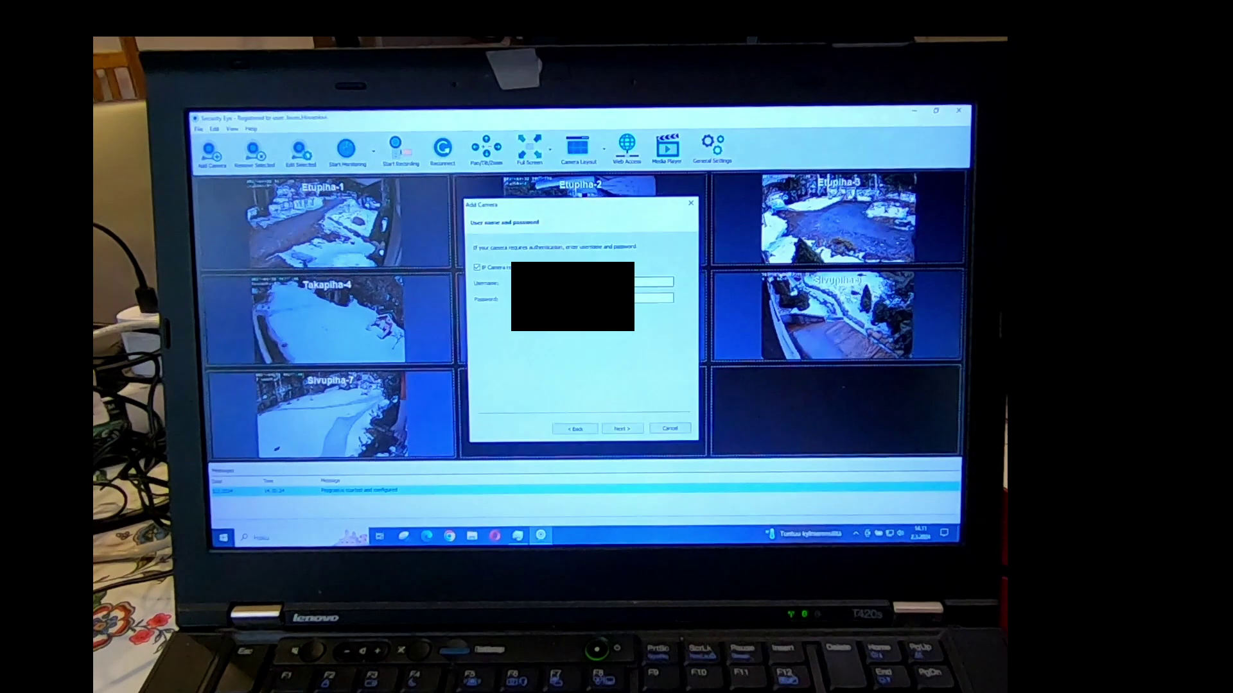
left_click(623, 429)
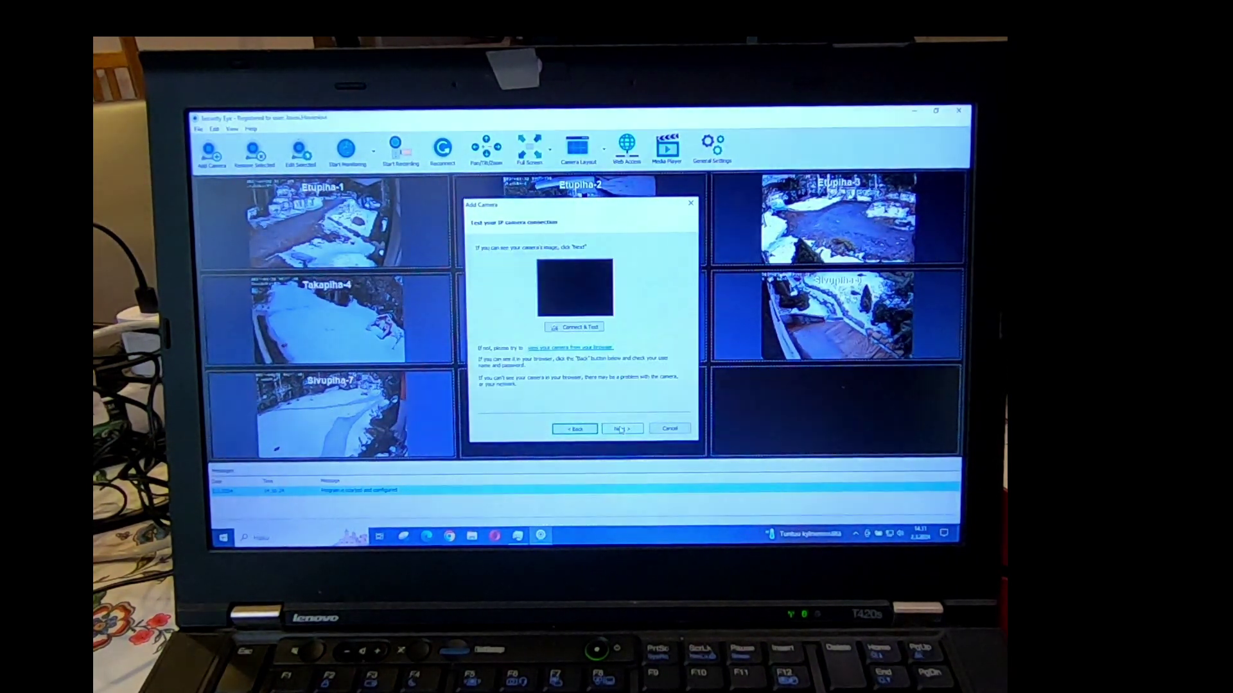